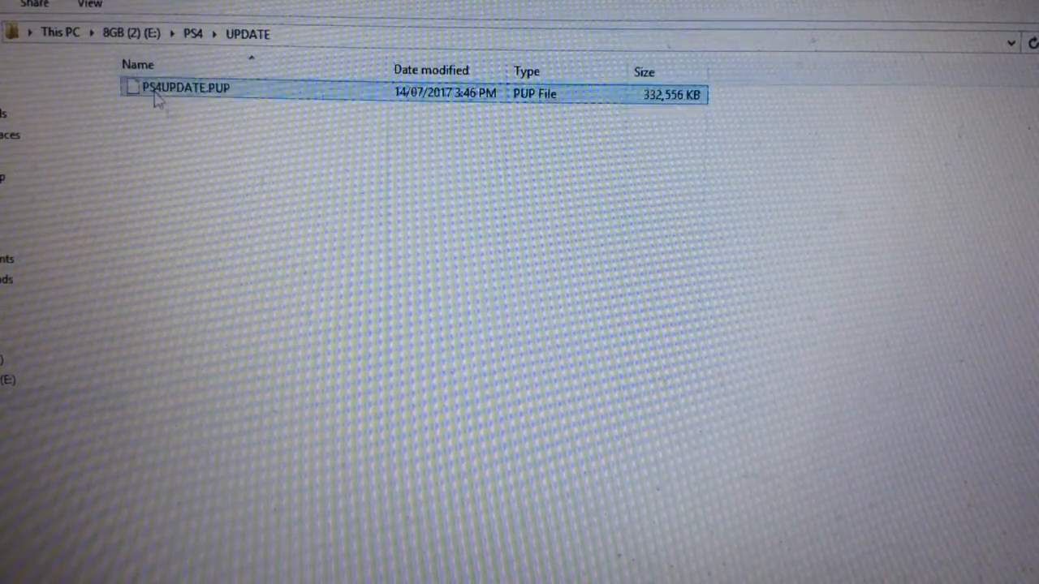
Open the UPDATE folder inside PS4 on the 8GB (E:) drive to show PS4UPDATE.PUP.
{"action": "left_click", "coordinate": [261, 227]}
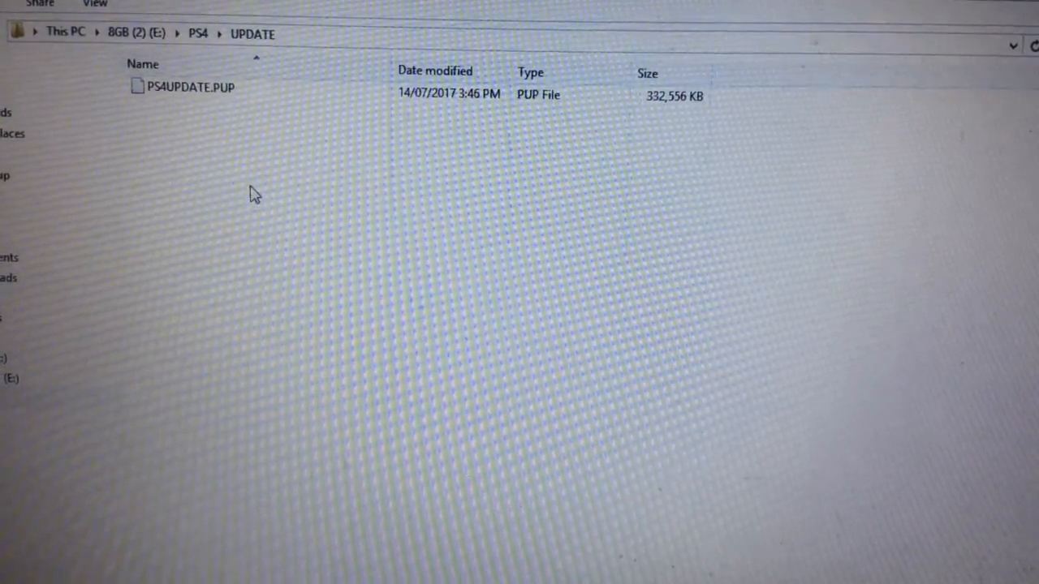
Switch back to the browser showing the PS4 system update page for version 4.72.
{"action": "key", "text": "alt+Tab"}
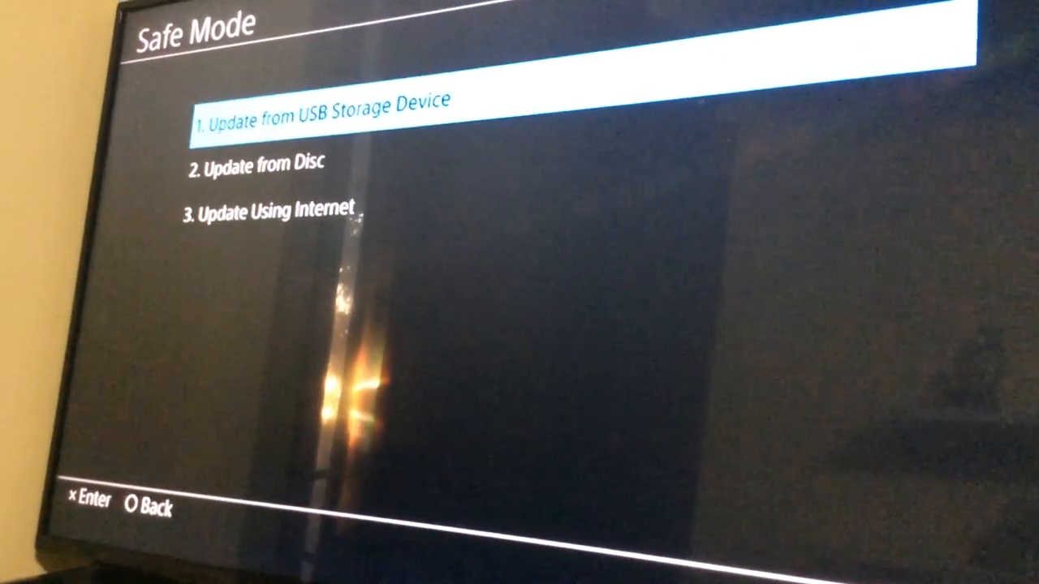
Choose Update from USB Storage Device, confirm the drive is connected and proceed with version 4.72.
{"action": "key", "text": "Return"}
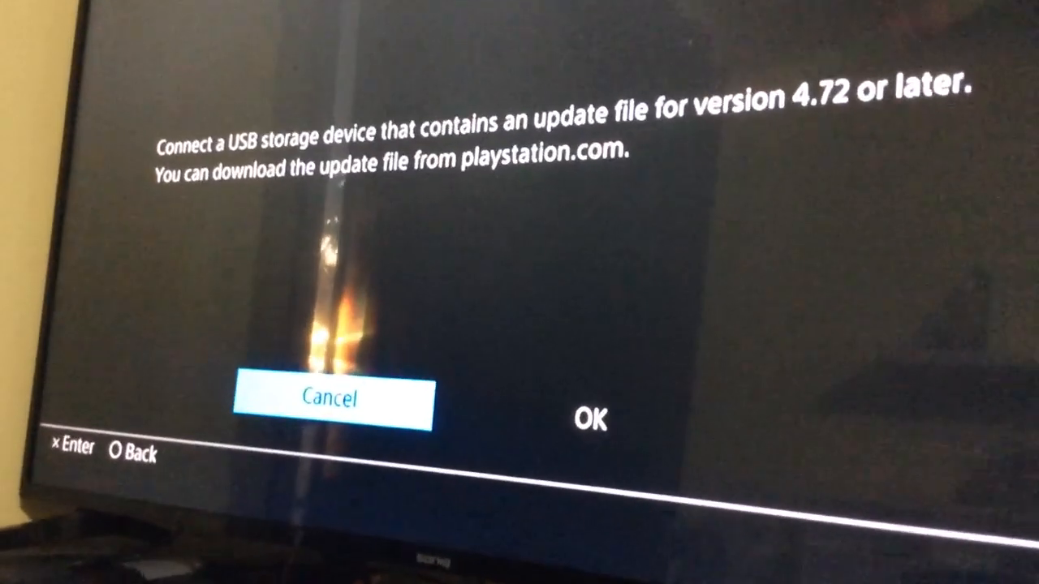
{"action": "key", "text": "Right"}
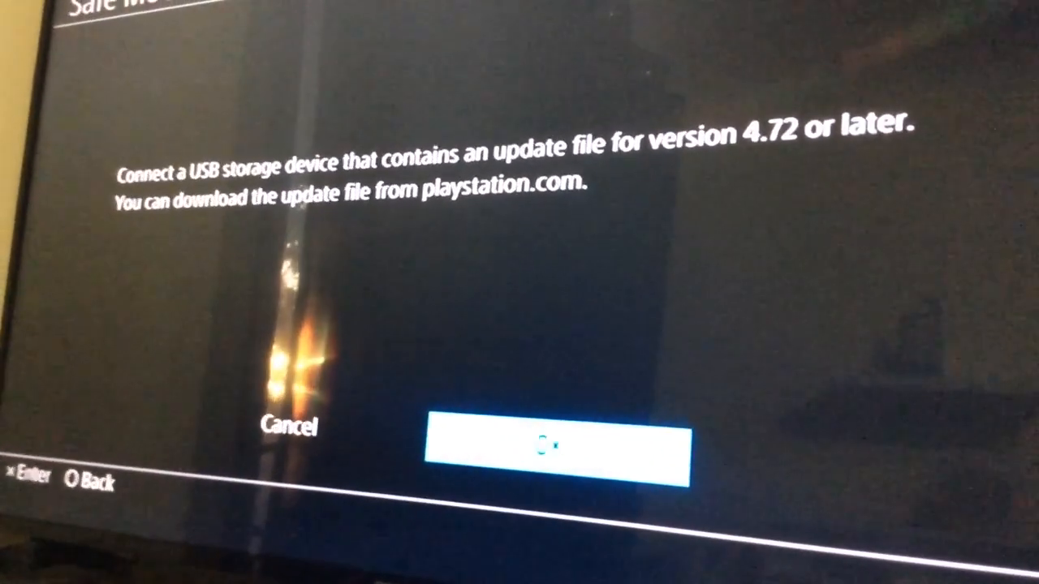
{"action": "key", "text": "Return"}
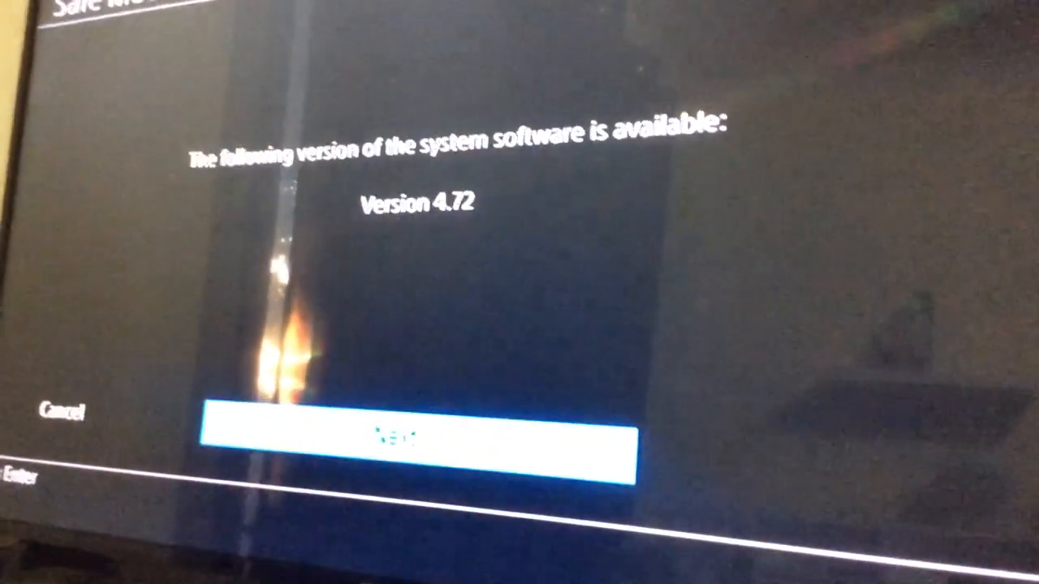
{"action": "key", "text": "Return"}
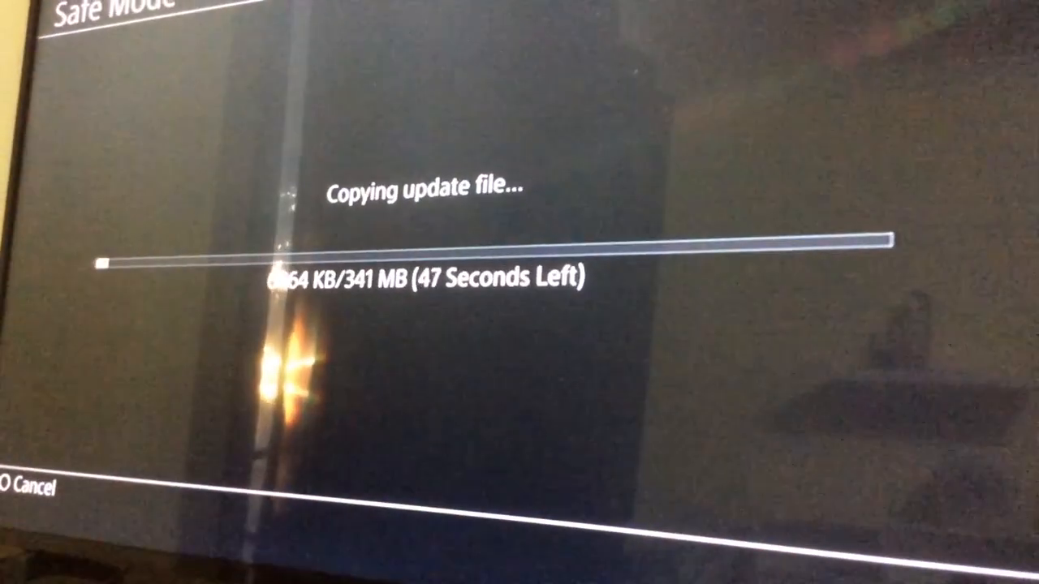